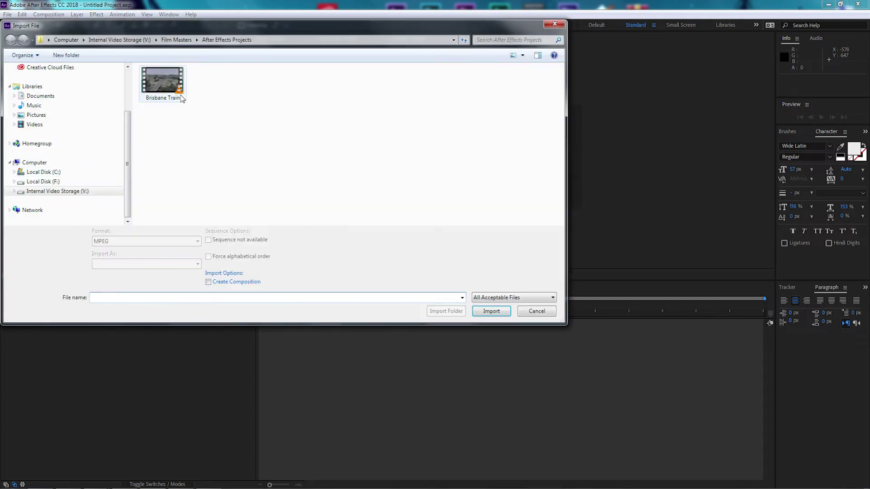
Step: Import Brisbane Train.mp4, create a Brisbane Train composition from it, and play a preview
click(158, 86)
double_click(158, 86)
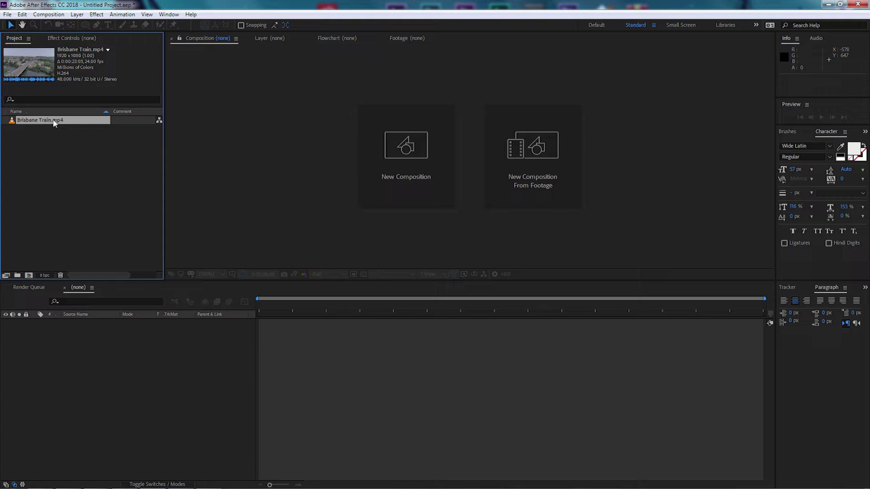
drag(54, 123, 105, 365)
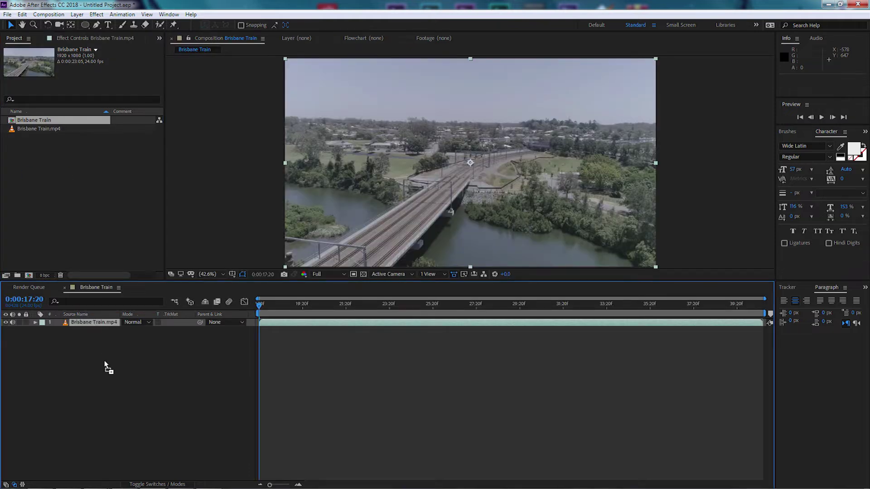
key(space)
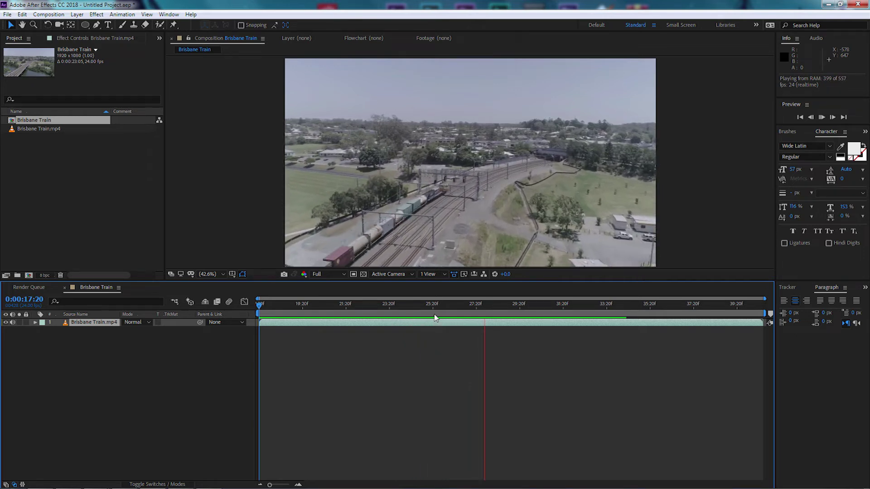
key(space)
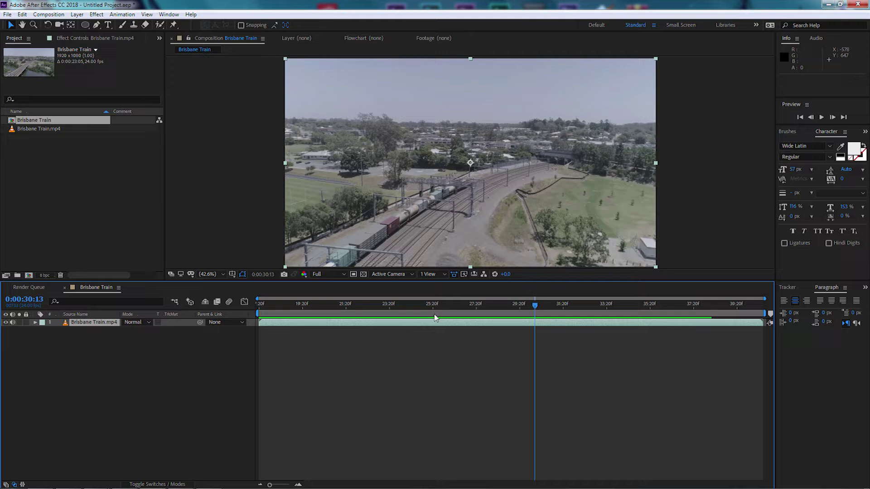
Step: Move the playhead to 0:00:24:19 and start the work area there
click(439, 306)
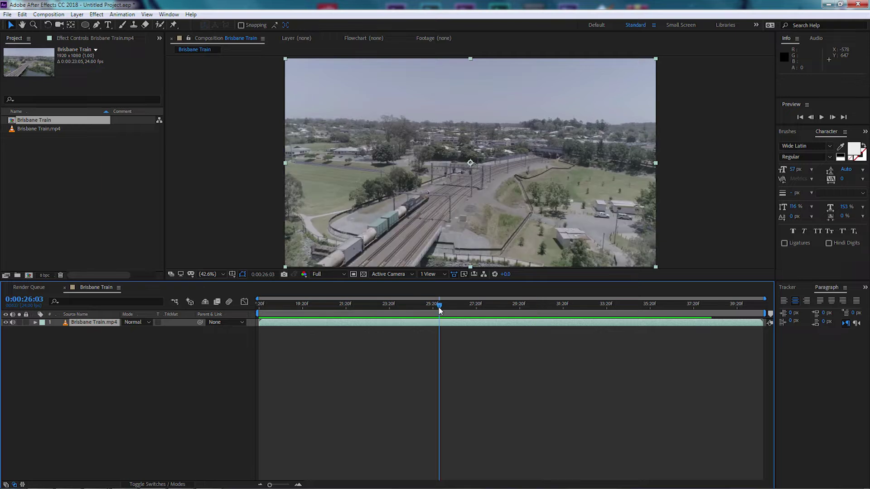
drag(439, 307, 411, 314)
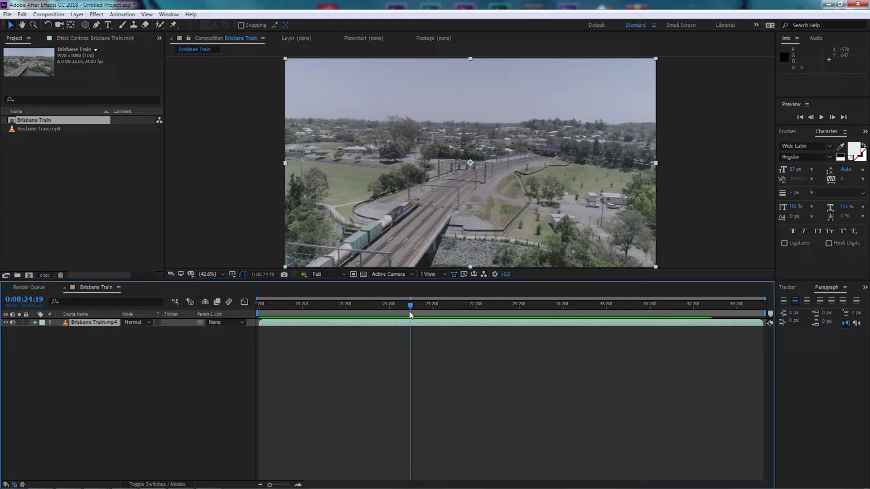
key(b)
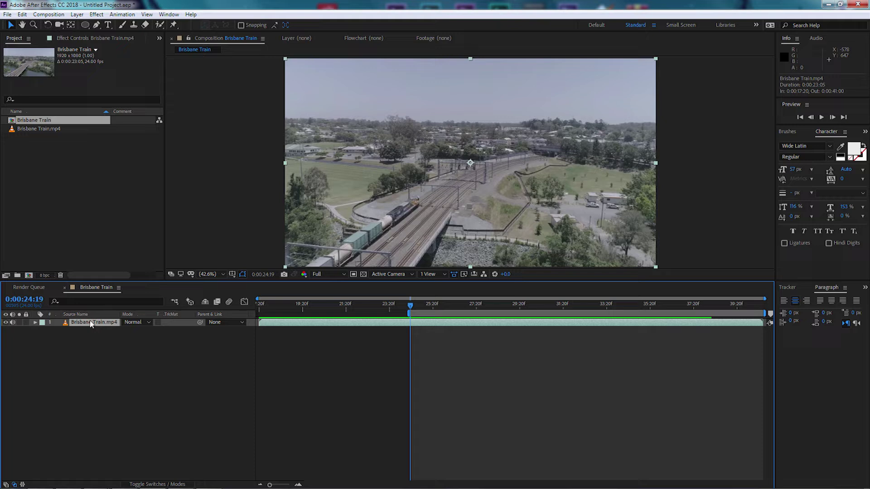
Step: Duplicate the Brisbane Train.mp4 layer, hide the top copy, and select the lower copy
key(ctrl+d)
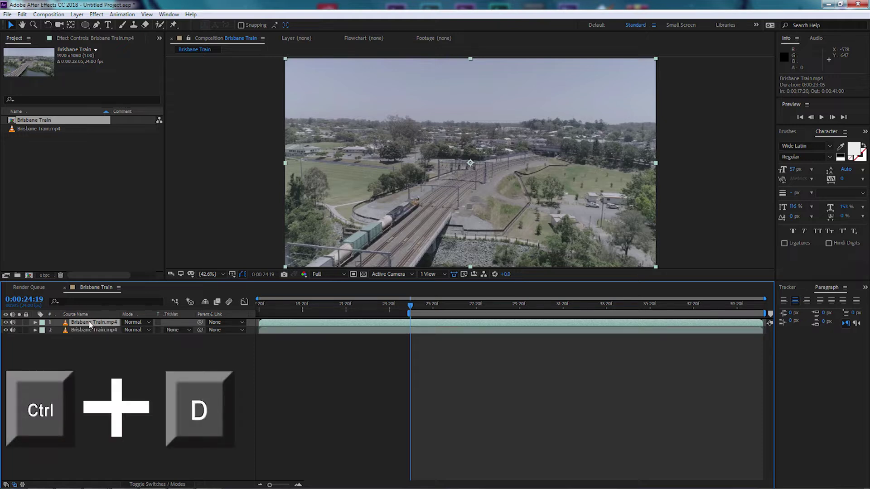
click(6, 323)
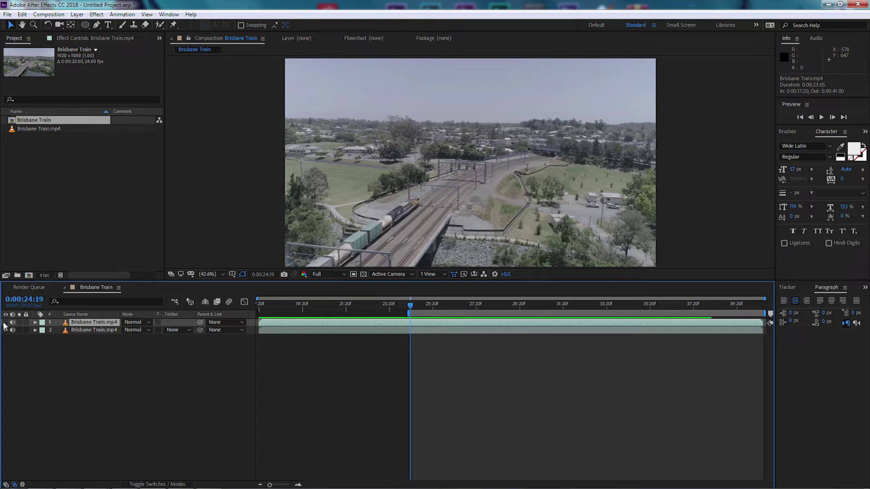
click(86, 330)
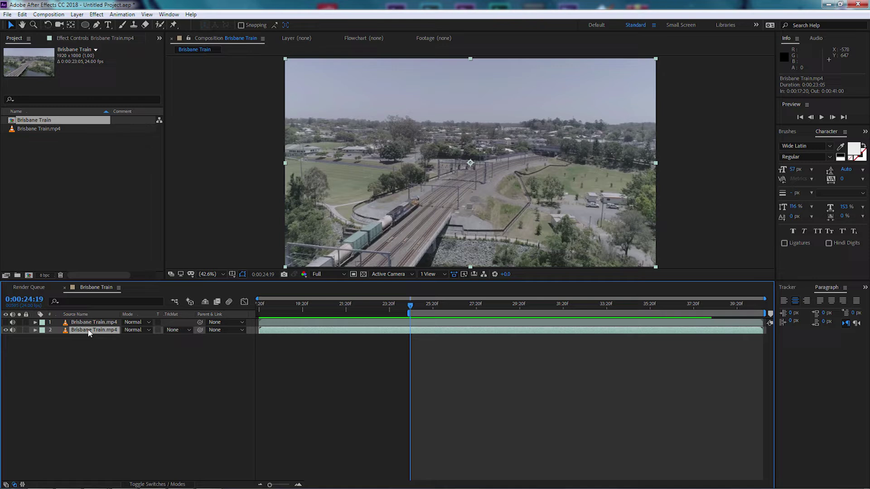
Step: Apply Gaussian Blur with Blurriness 24.0 to the lower Brisbane Train.mp4 layer, then unhide layer 1
click(97, 15)
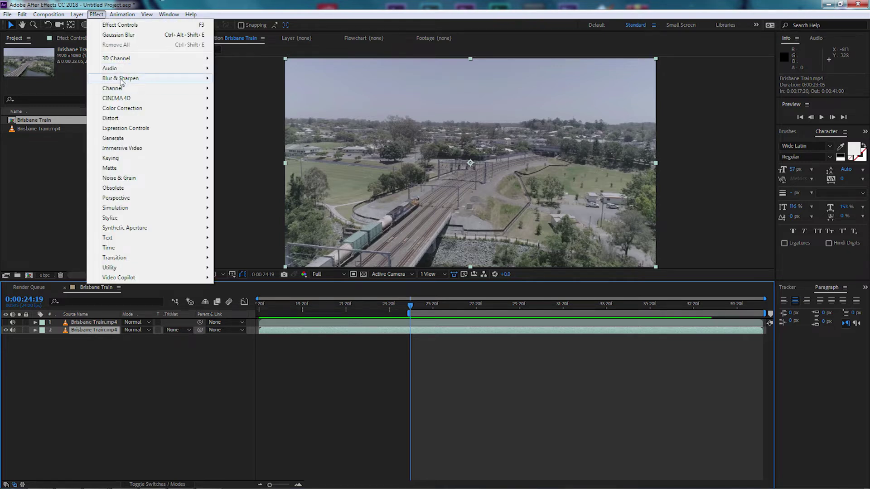
mouse_move(158, 79)
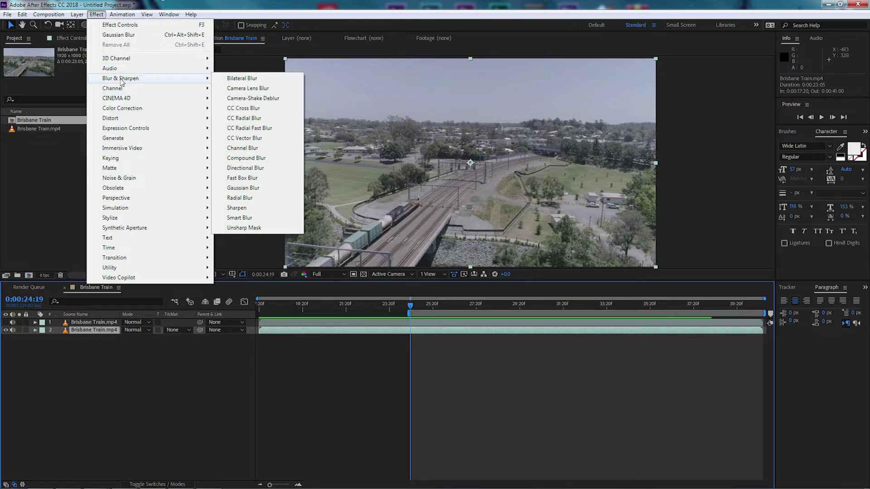
click(255, 189)
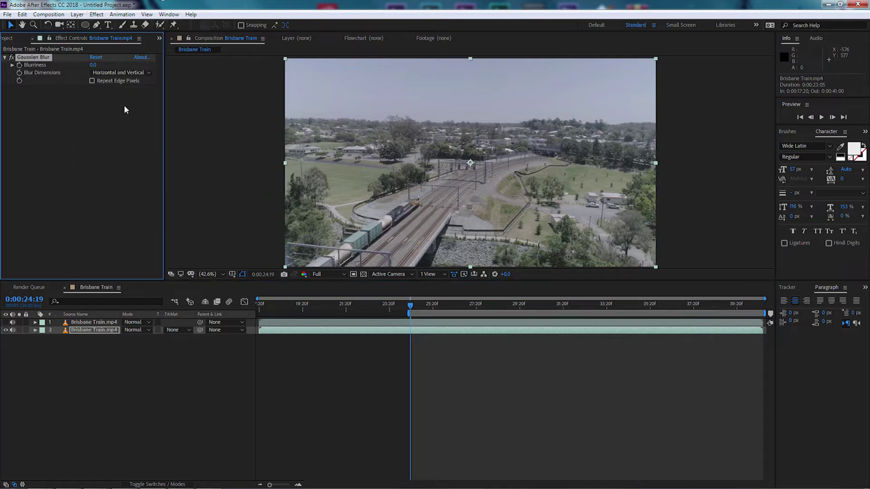
drag(93, 68, 199, 68)
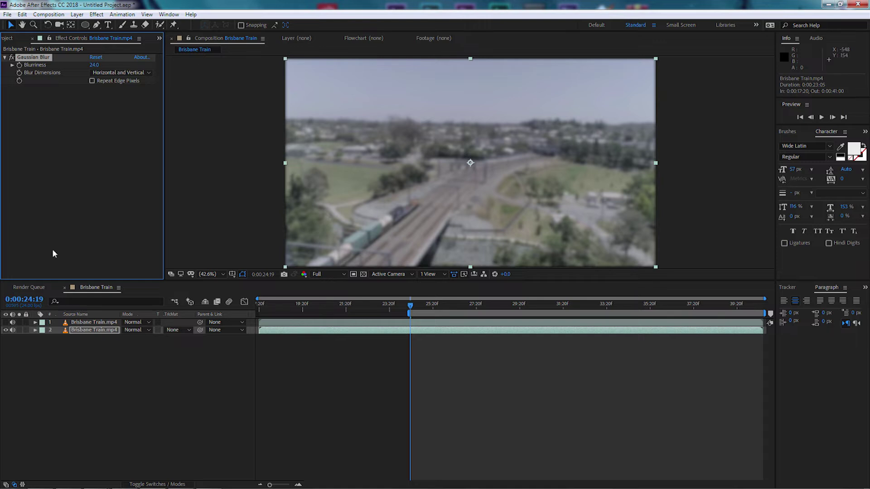
click(6, 322)
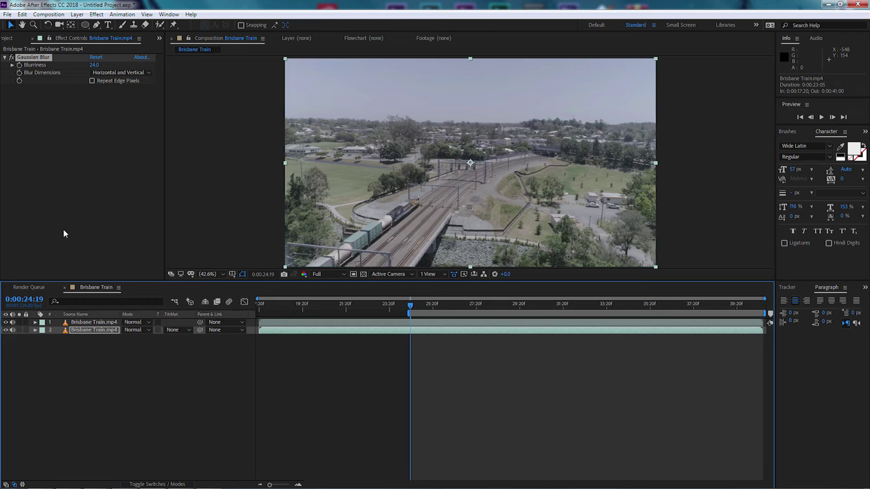
Step: Draw a black circle with a 15 px white stroke and nudge it slightly up and right
click(107, 392)
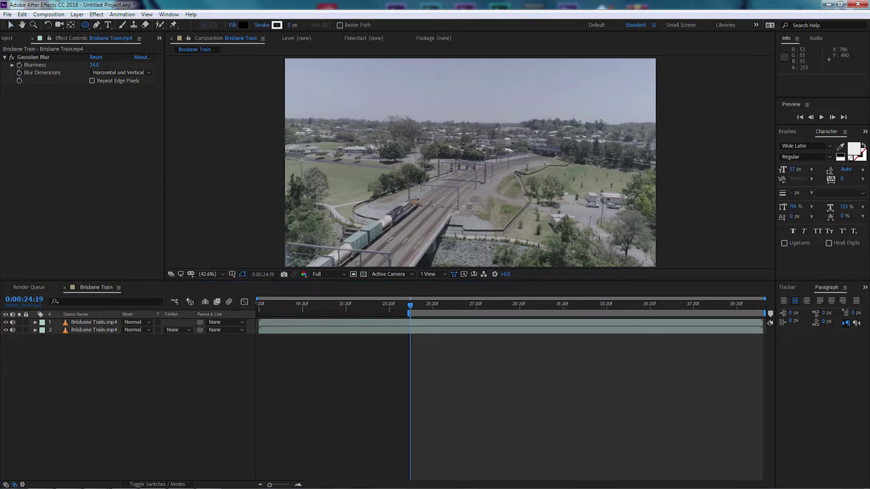
key(shift)
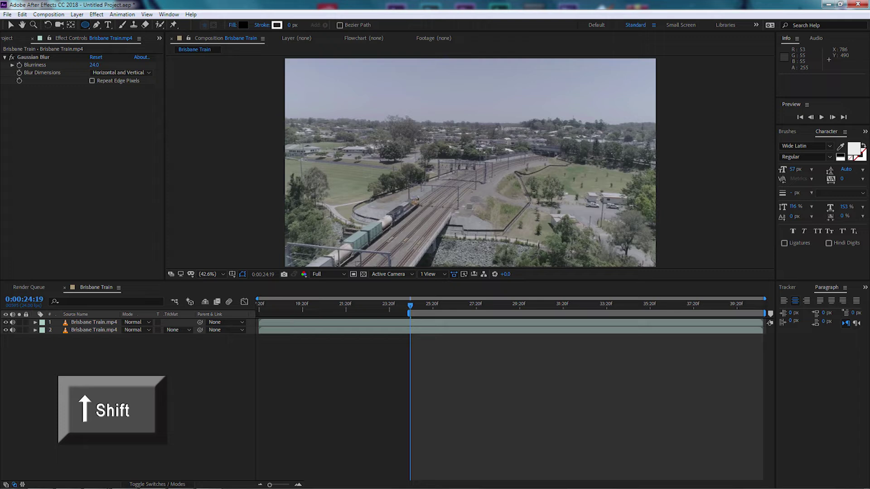
drag(360, 80, 545, 264)
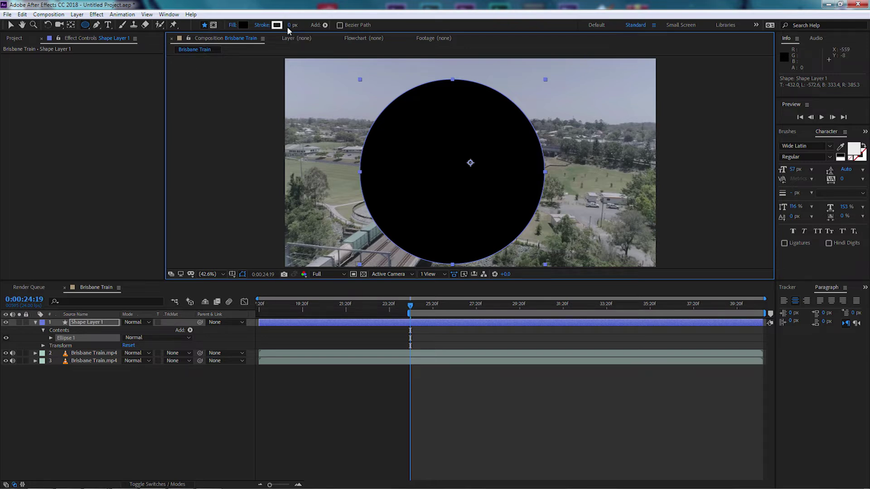
drag(289, 27, 293, 25)
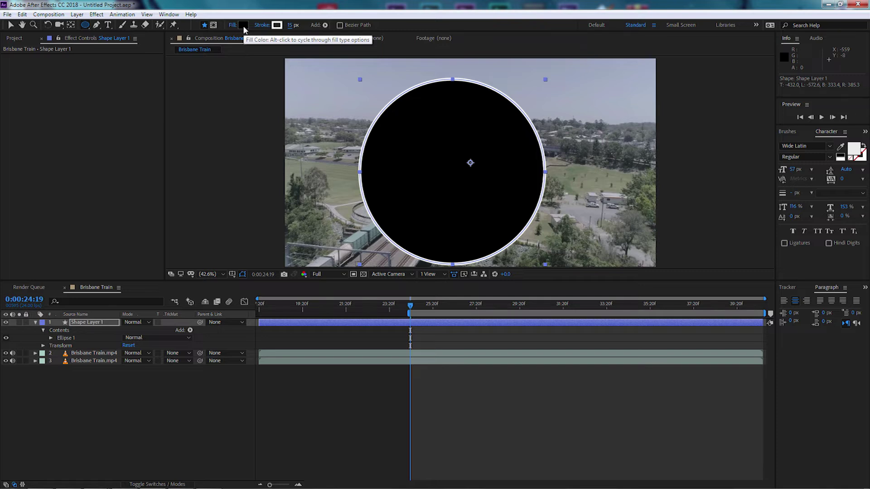
click(11, 25)
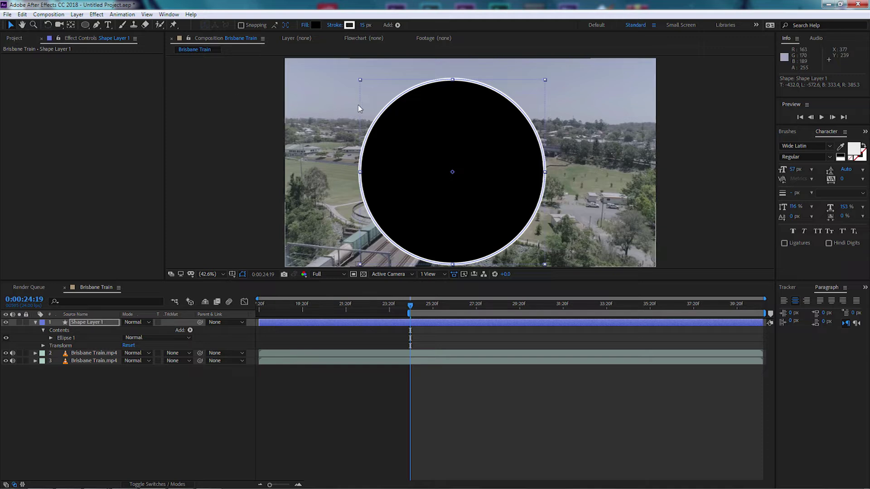
drag(450, 82, 457, 76)
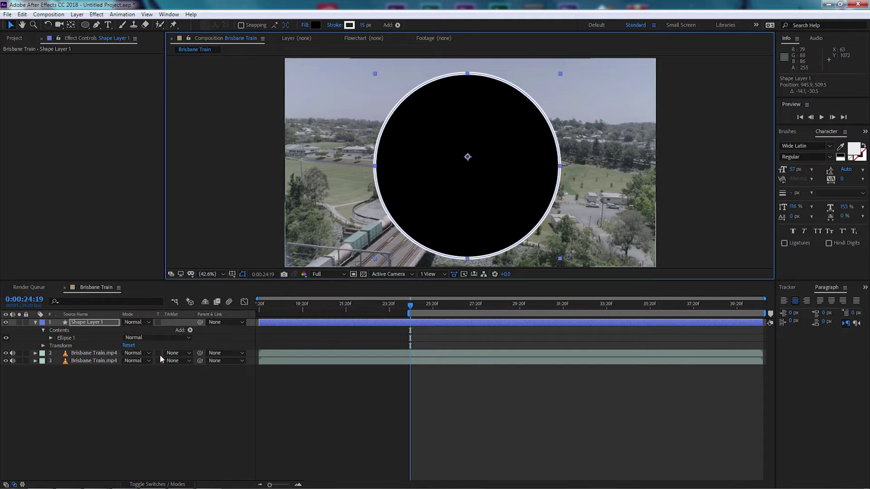
Step: Set the sharp footage layer's Track Matte to Alpha Matte "Shape Layer 1"
click(183, 353)
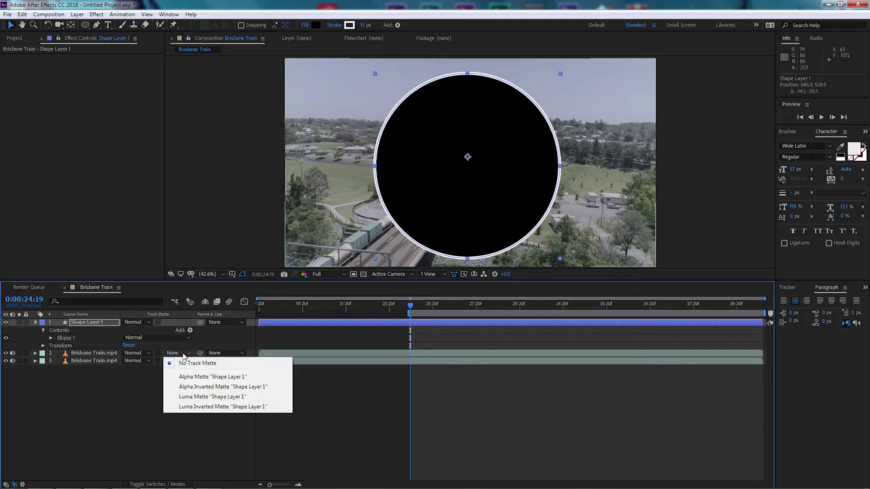
click(188, 377)
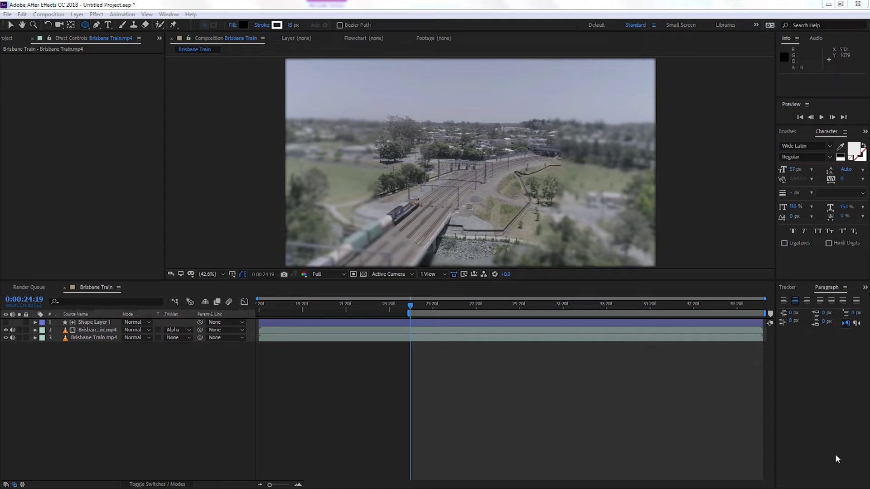
click(187, 331)
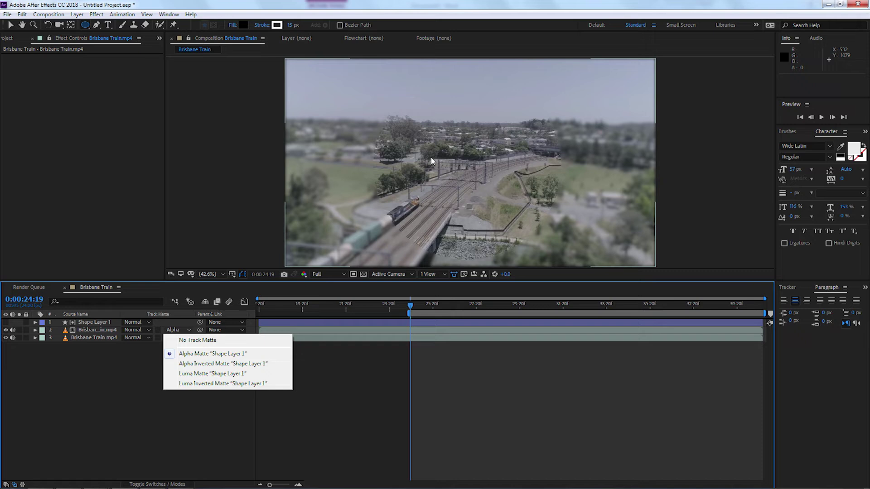
Step: Make Shape Layer 1 visible again and set its blending mode to Add
click(7, 322)
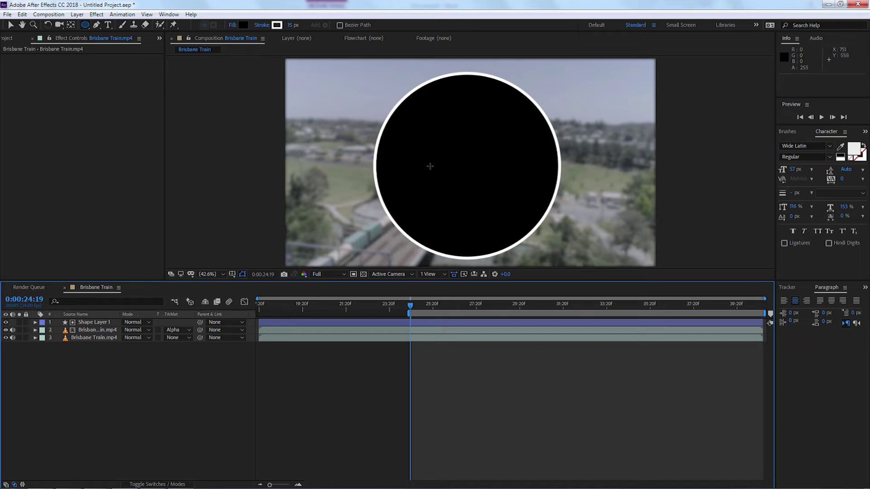
click(149, 322)
click(170, 186)
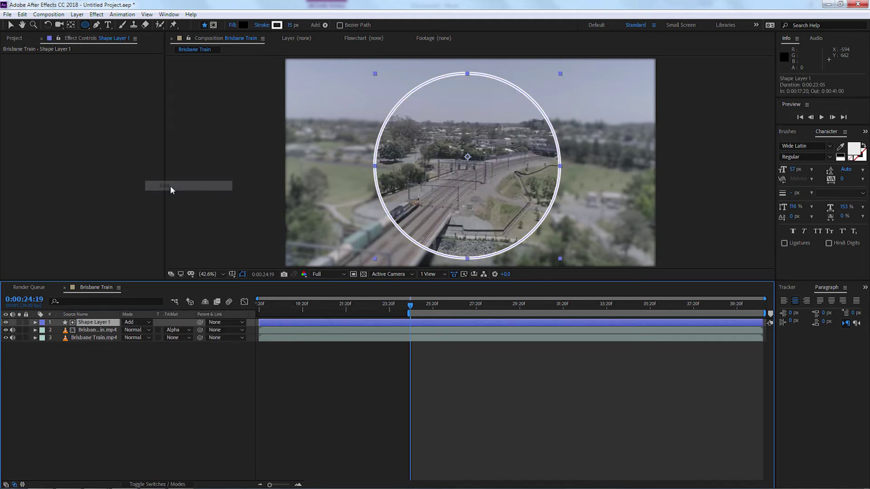
click(282, 369)
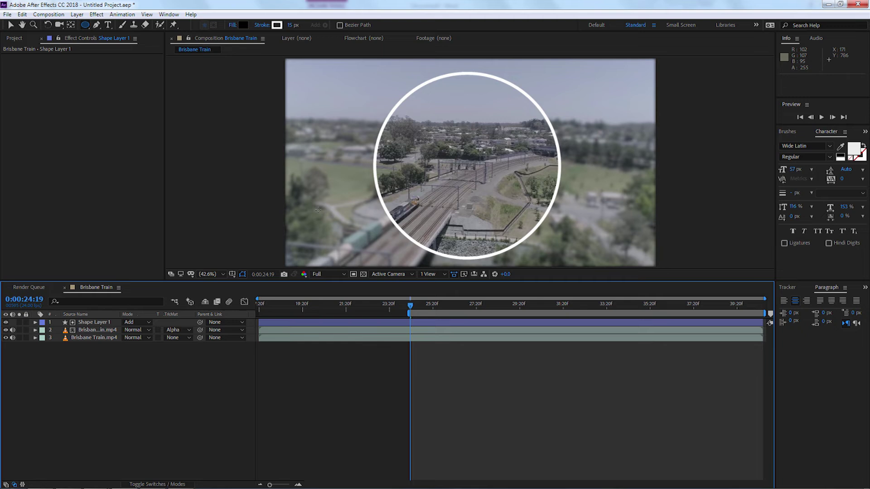
key(Return)
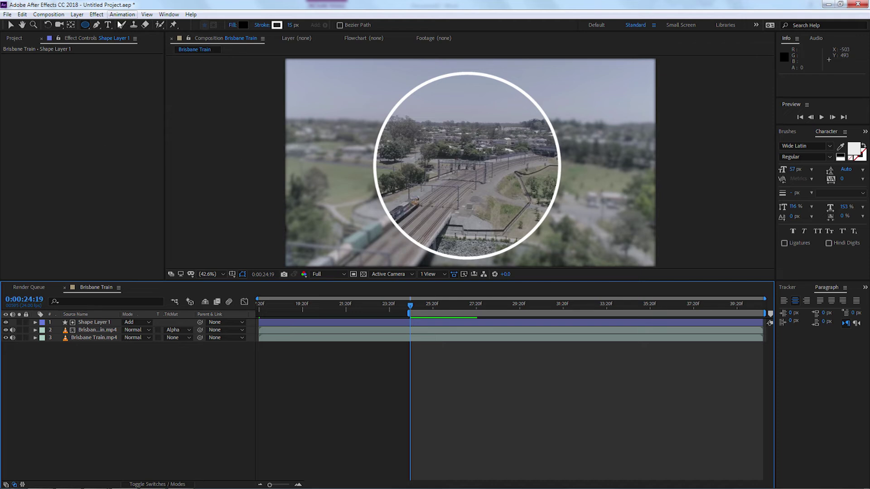
Step: Type TRAINS in a text box, style it Gill Sans Ultra Bold 97 px, and move it down
click(107, 24)
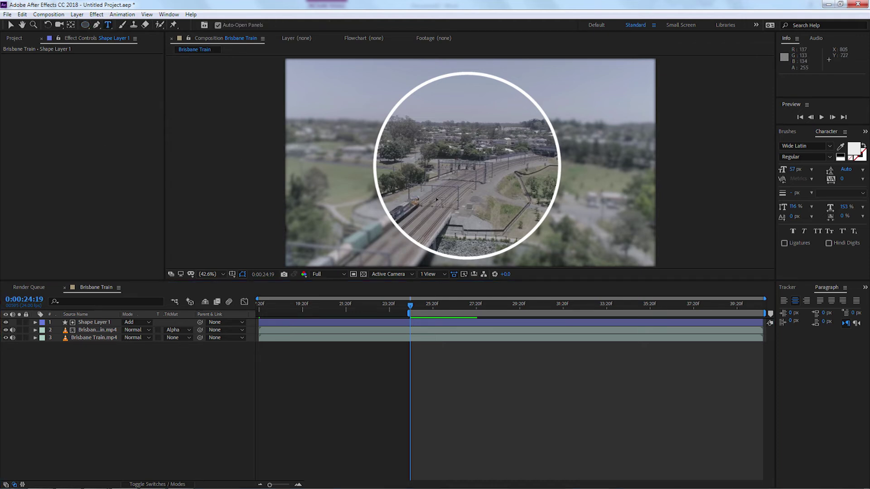
drag(380, 171, 552, 210)
text(TRAINS)
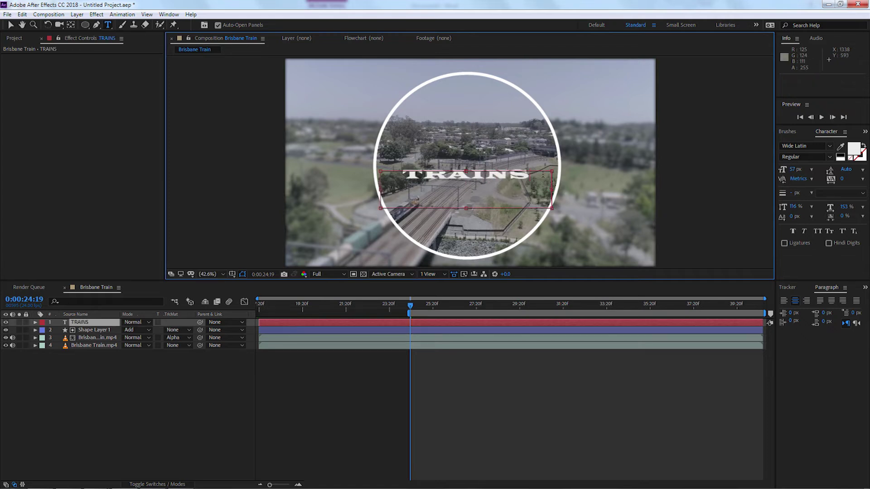
drag(542, 175, 399, 176)
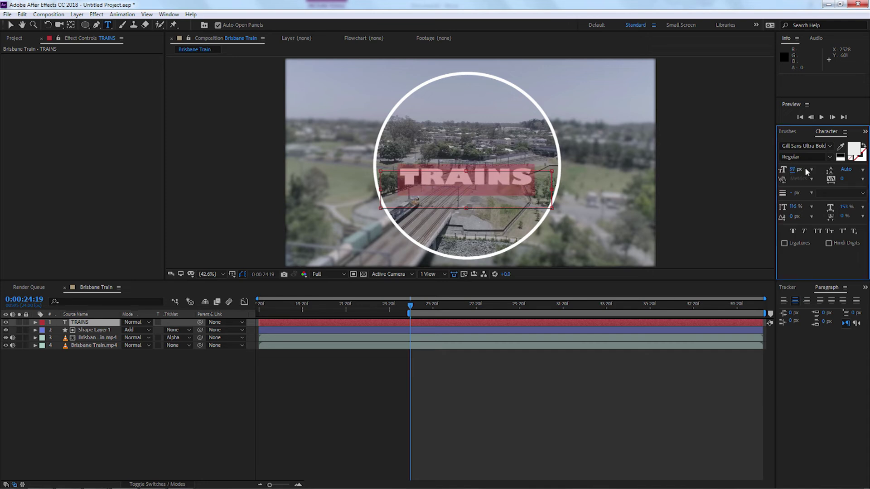
click(11, 25)
drag(439, 181, 442, 219)
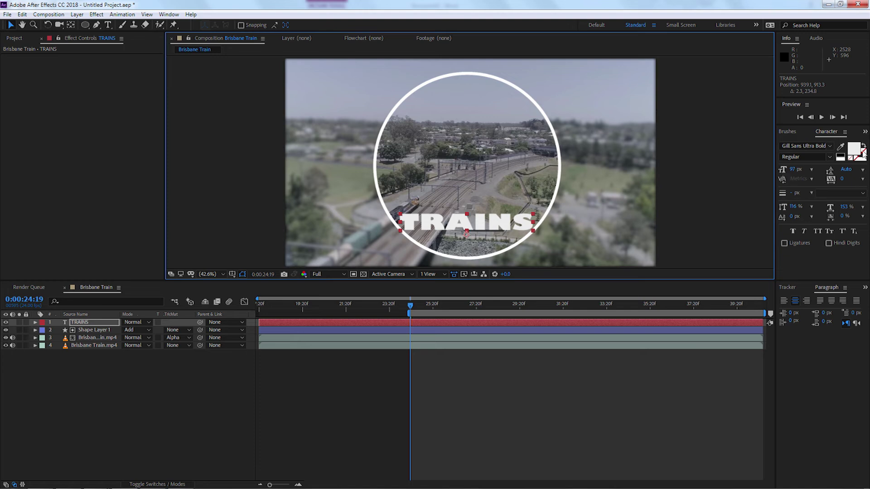
Step: Set the TRAINS stroke colour to black 000000 and its width to 8 px
click(862, 154)
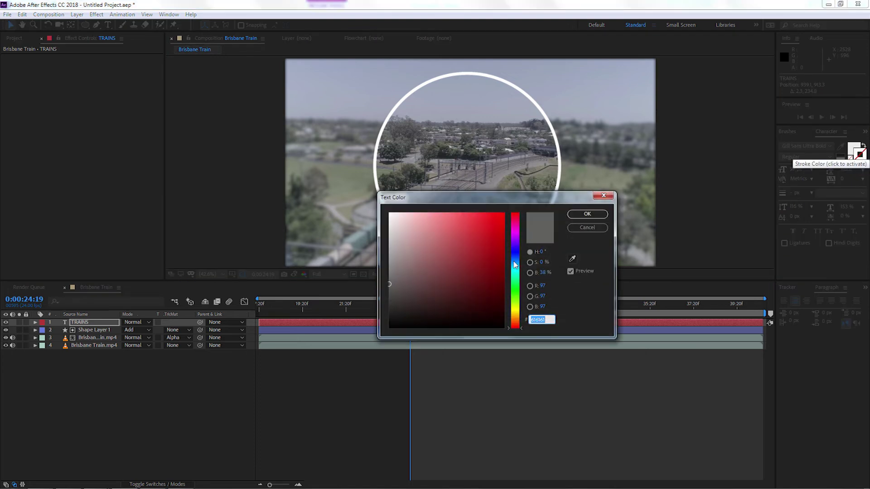
drag(399, 317, 365, 346)
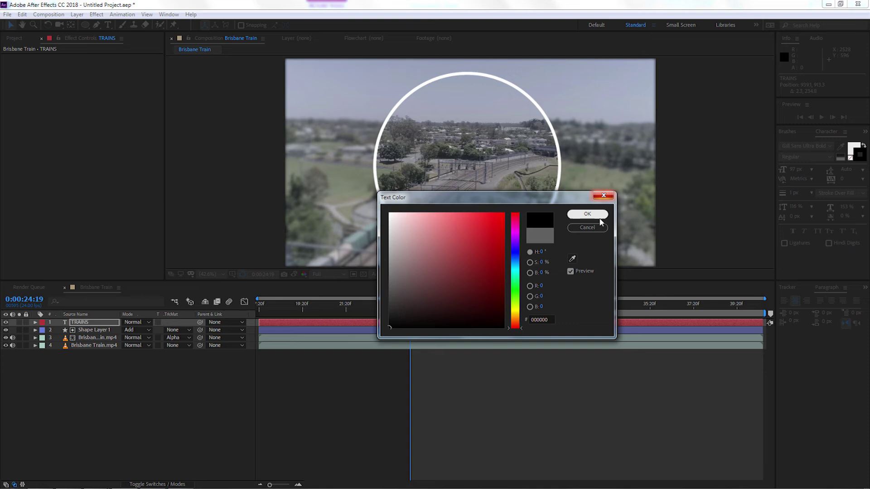
click(599, 216)
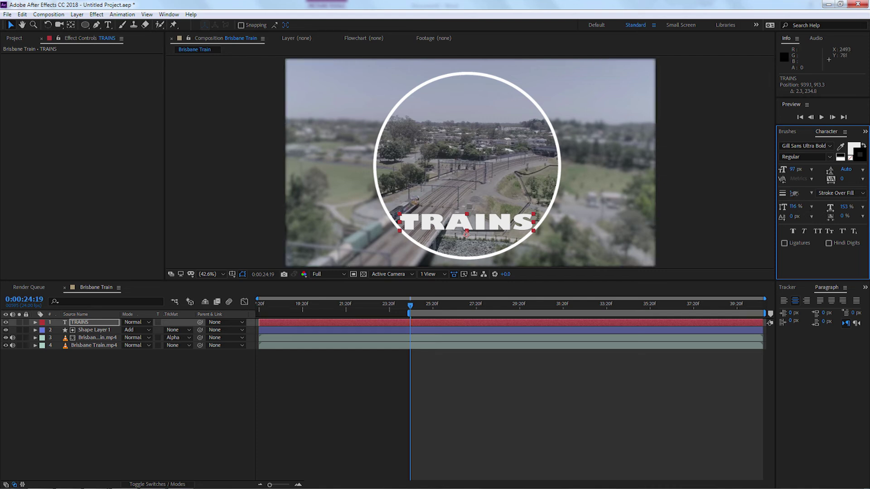
drag(795, 193, 797, 194)
click(710, 187)
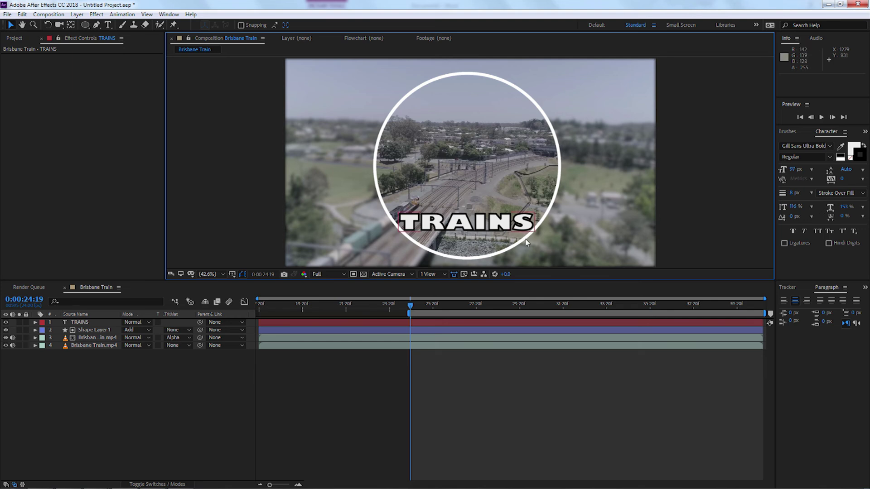
key(space)
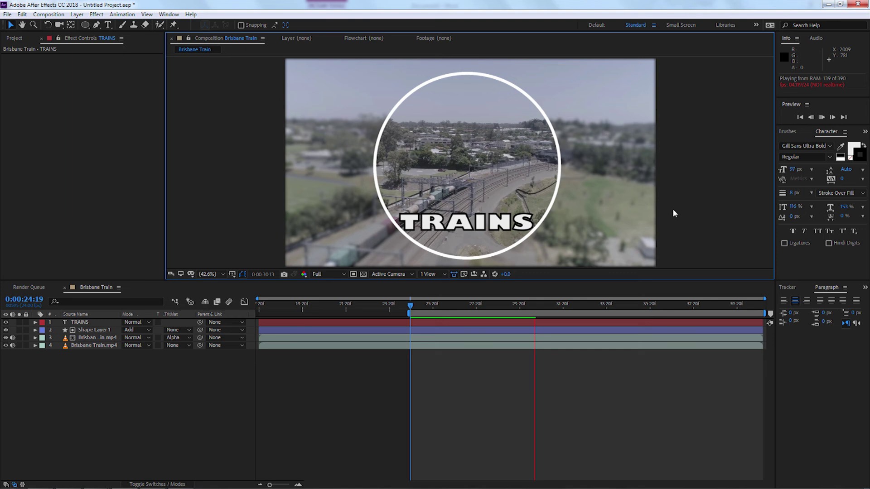
key(space)
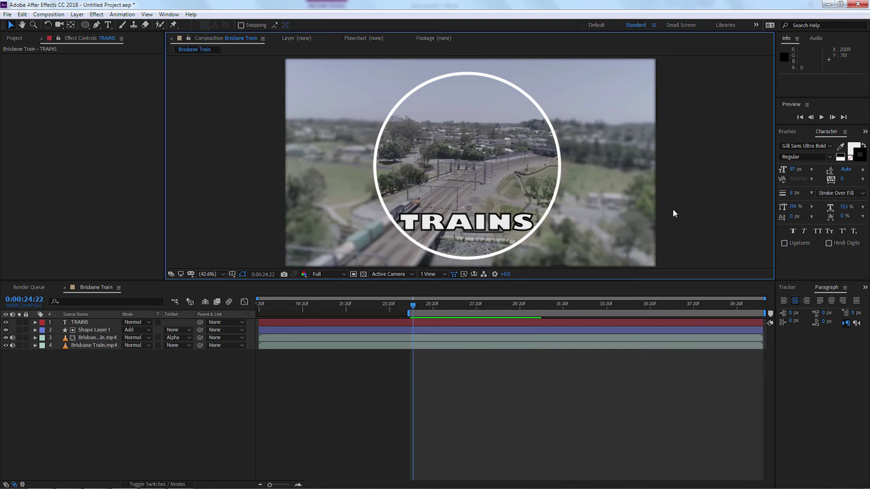